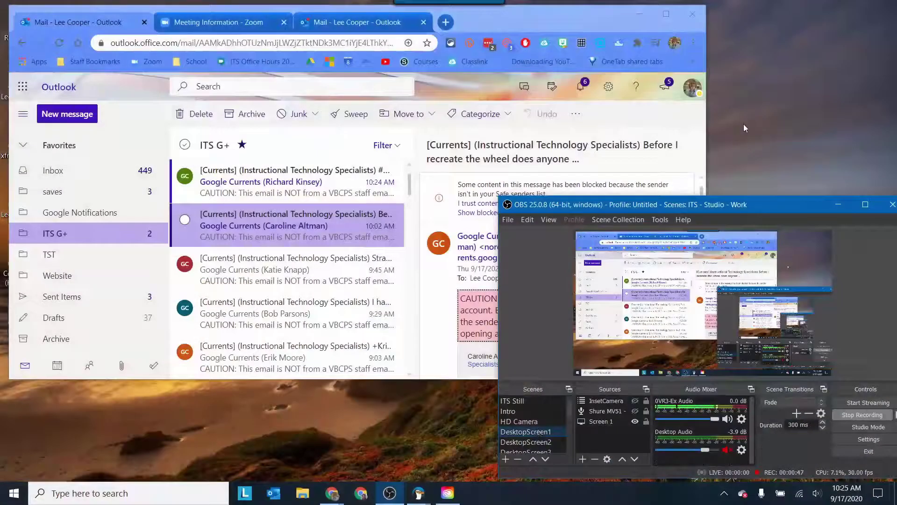
Open the Windows display settings, identify which connected monitor is which, and close the settings.
{"action": "right_click", "coordinate": [750, 113]}
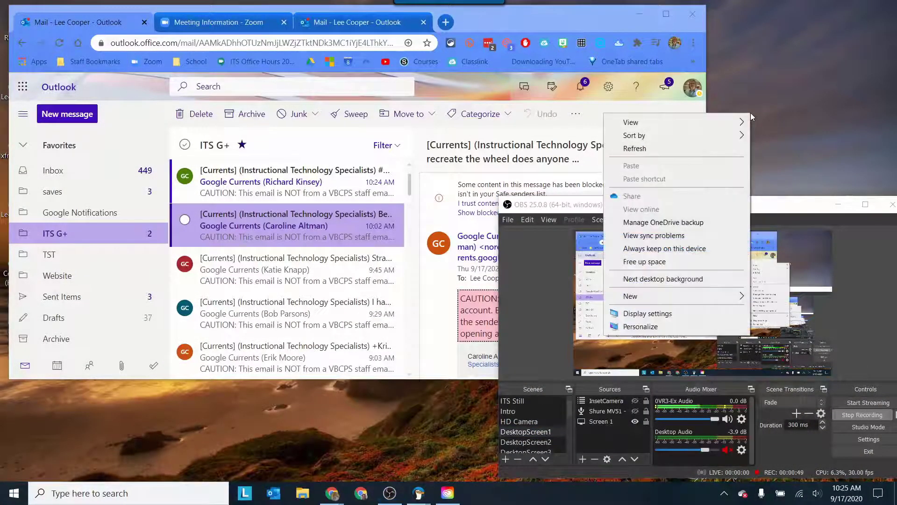
{"action": "left_click", "coordinate": [643, 313]}
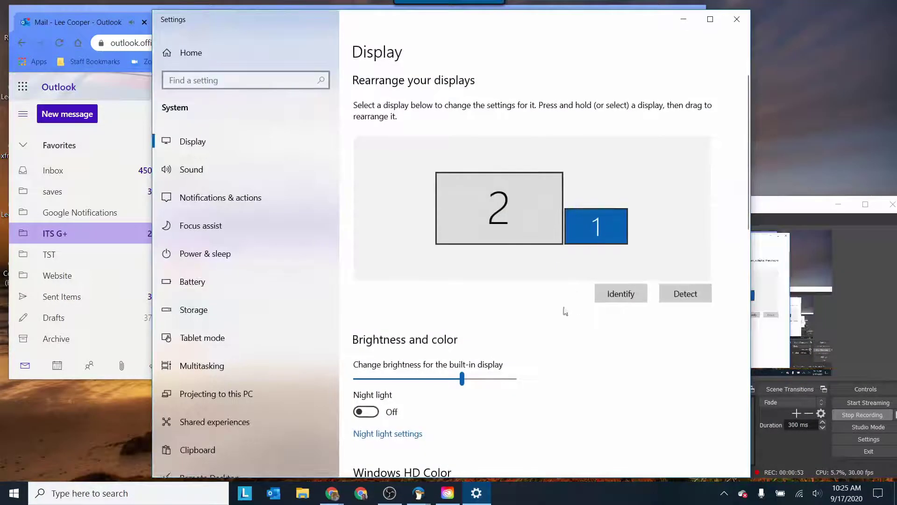
{"action": "left_click", "coordinate": [614, 295]}
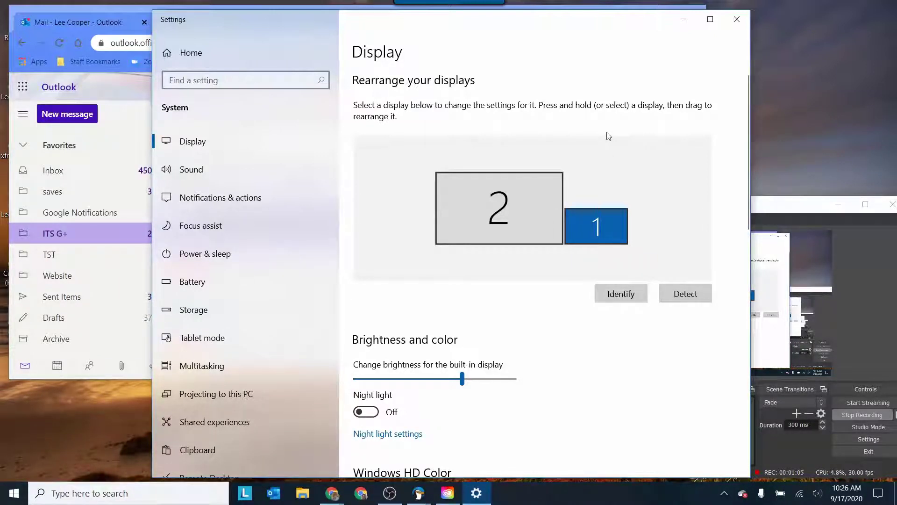
{"action": "left_click", "coordinate": [736, 18]}
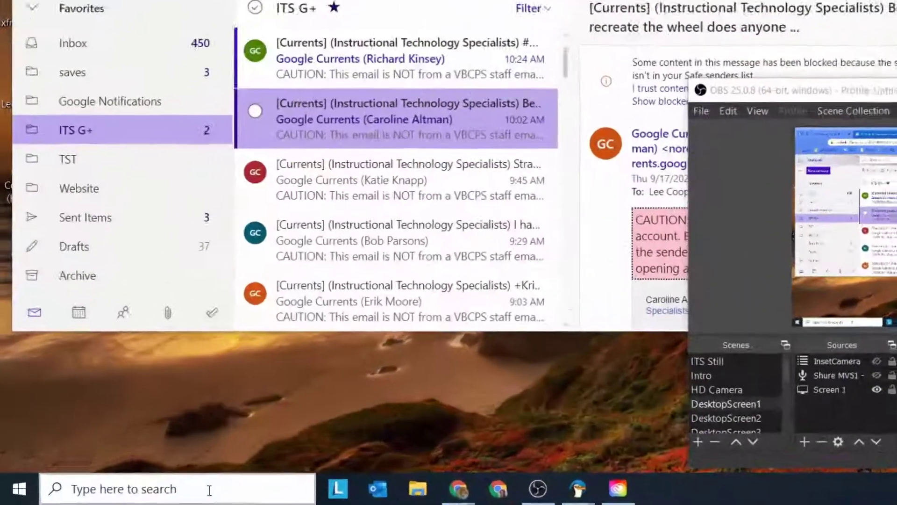
Launch the Zoom desktop client and sign in through SSO with the company domain vbschools.
{"action": "left_click", "coordinate": [154, 494]}
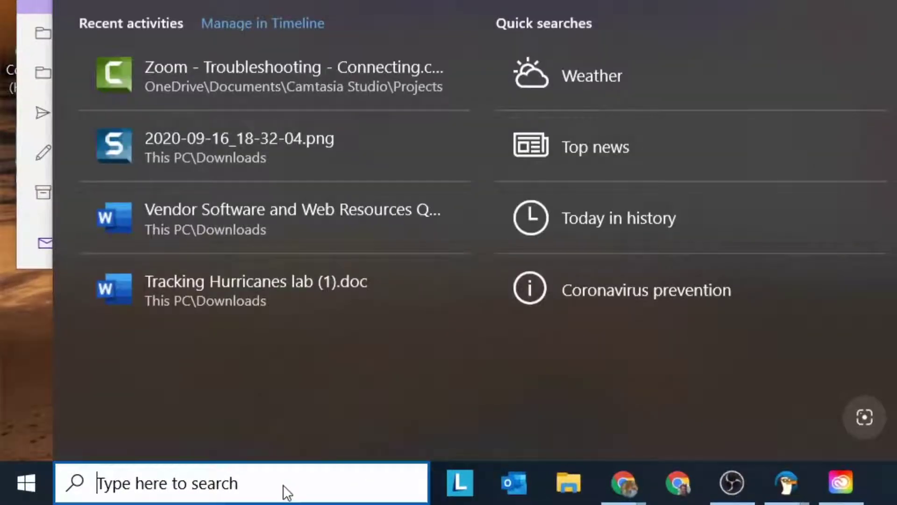
{"action": "type", "text": "zoom"}
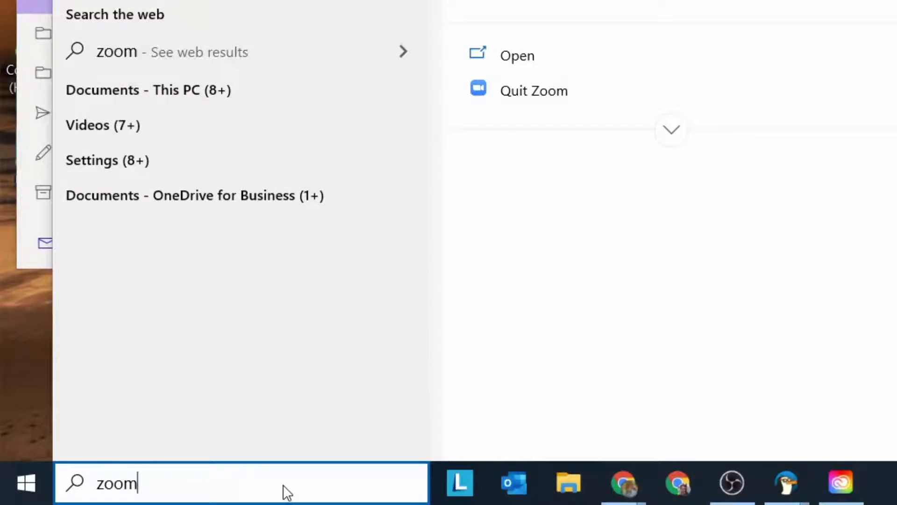
{"action": "key", "text": "Return"}
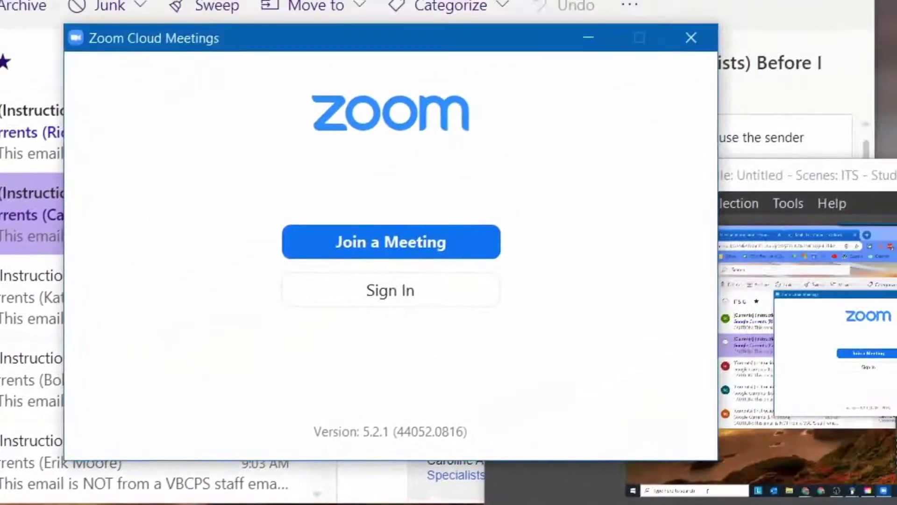
{"action": "left_click", "coordinate": [407, 296]}
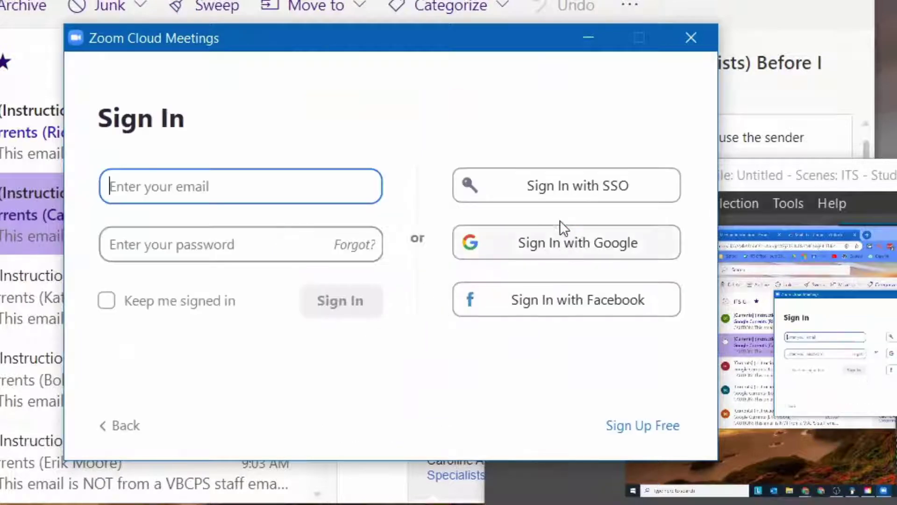
{"action": "left_click", "coordinate": [568, 190]}
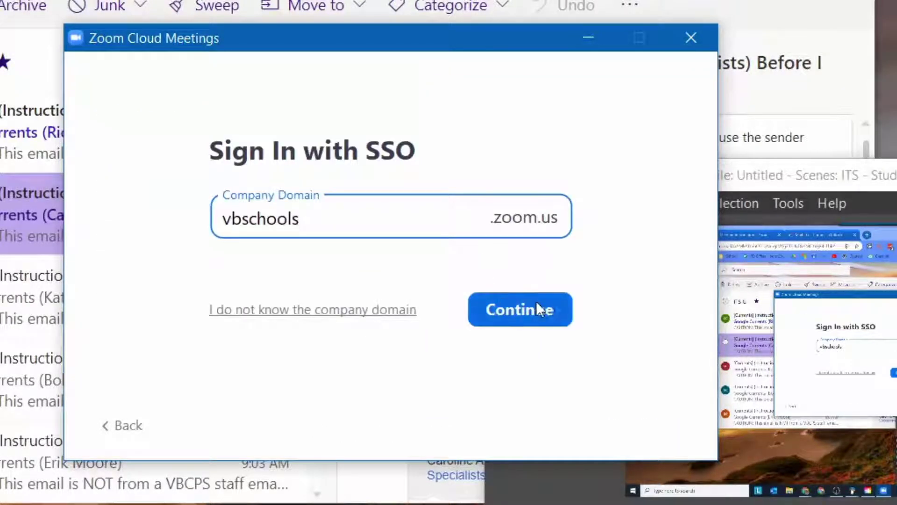
{"action": "left_click", "coordinate": [526, 307]}
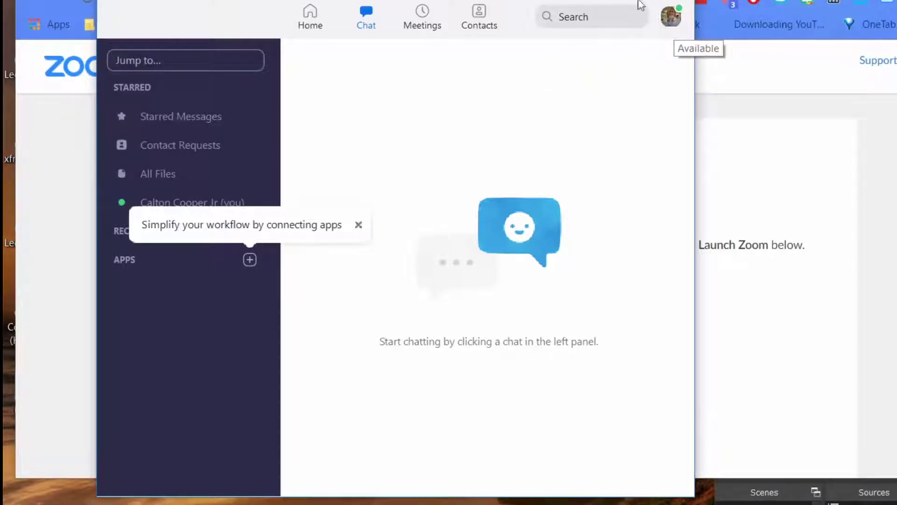
Make sure Use dual monitors is enabled in Zoom's general settings, and close the settings and the Zoom window.
{"action": "key", "text": "super+Up"}
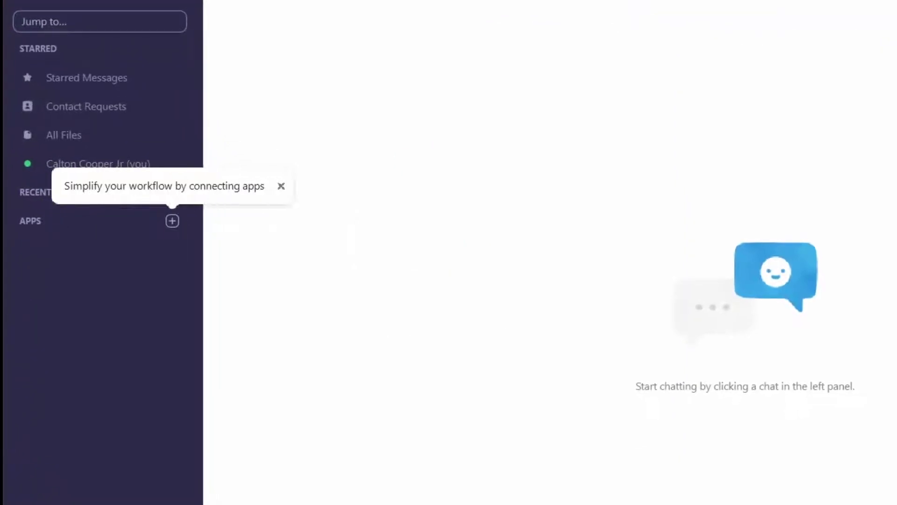
{"action": "left_click", "coordinate": [711, 24]}
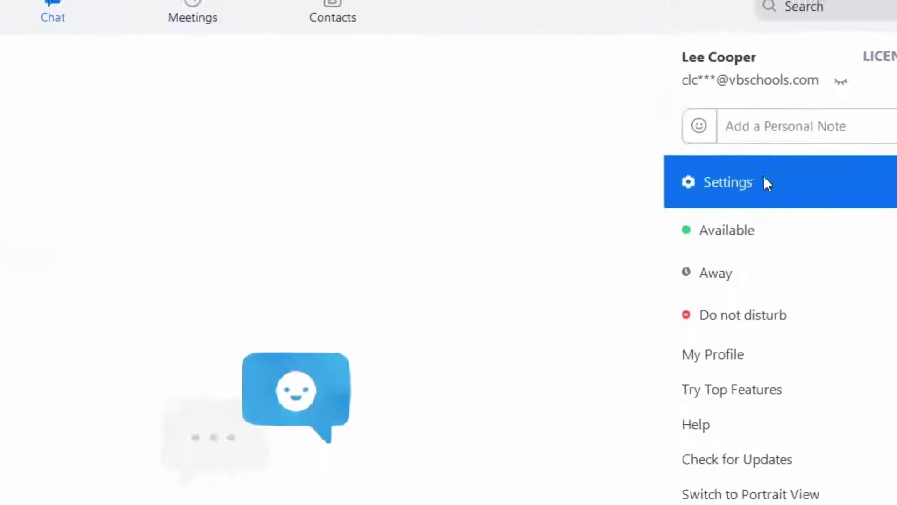
{"action": "left_click", "coordinate": [764, 180]}
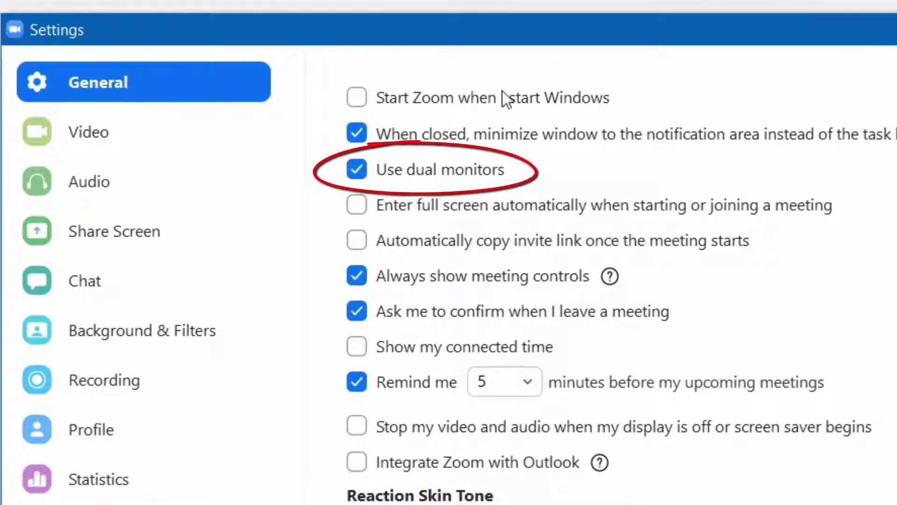
{"action": "left_click", "coordinate": [355, 168]}
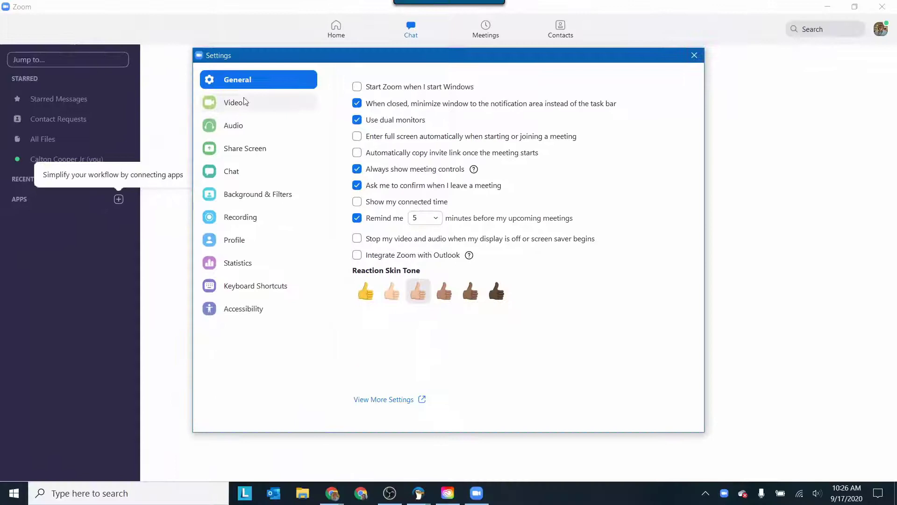
{"action": "left_click", "coordinate": [695, 60]}
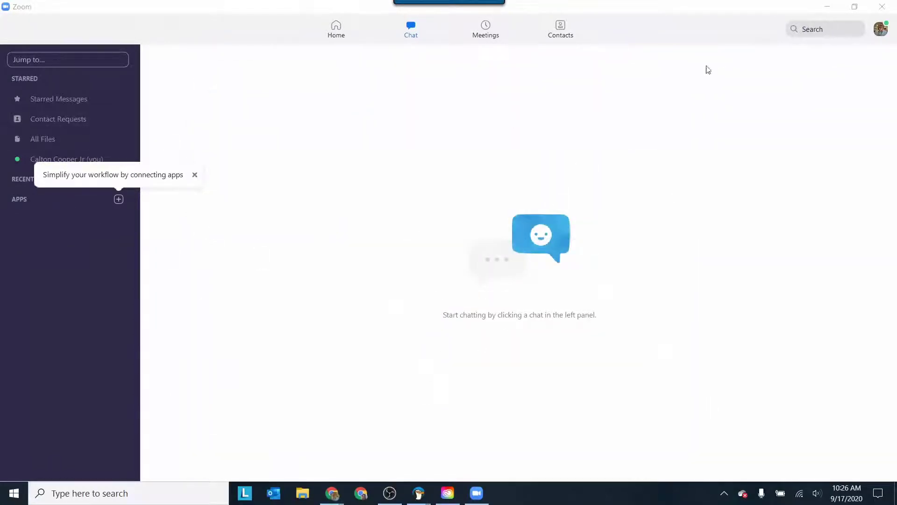
{"action": "left_click", "coordinate": [883, 6]}
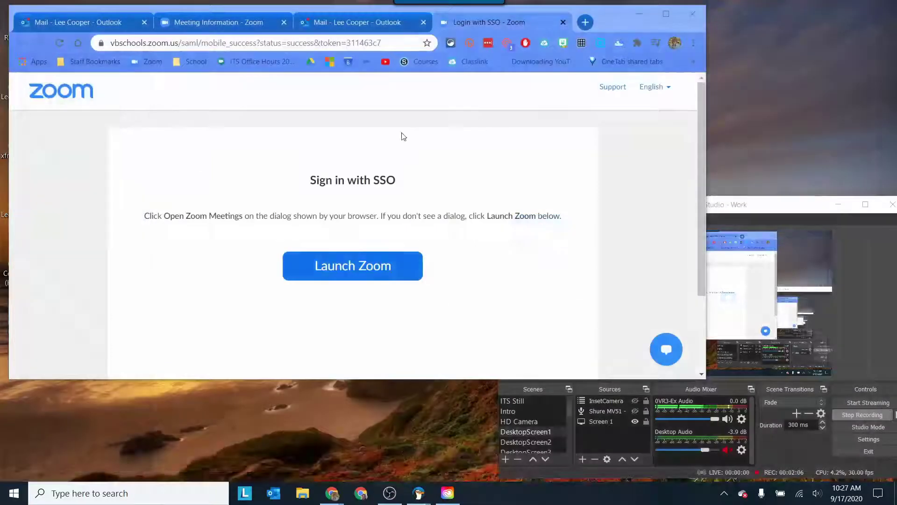
Load the copied meeting link in the browser to start the "My Class 1st Block" Zoom meeting.
{"action": "left_click", "coordinate": [356, 44]}
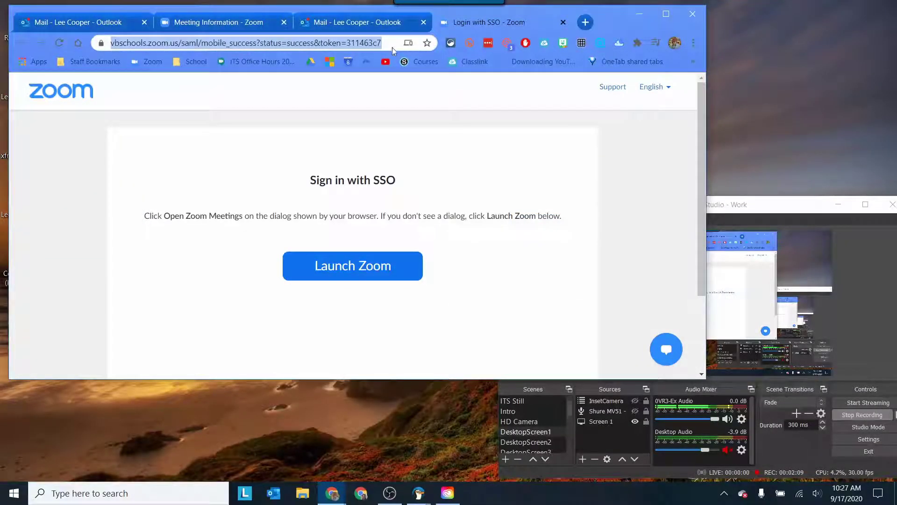
{"action": "right_click", "coordinate": [391, 46]}
{"action": "left_click", "coordinate": [447, 150]}
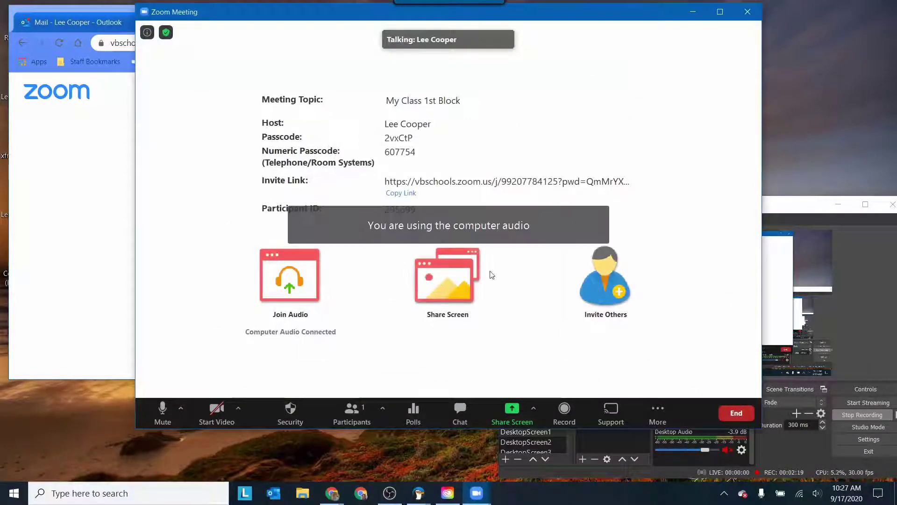
Leave the meeting's computer audio and rejoin with computer audio.
{"action": "left_click", "coordinate": [287, 284]}
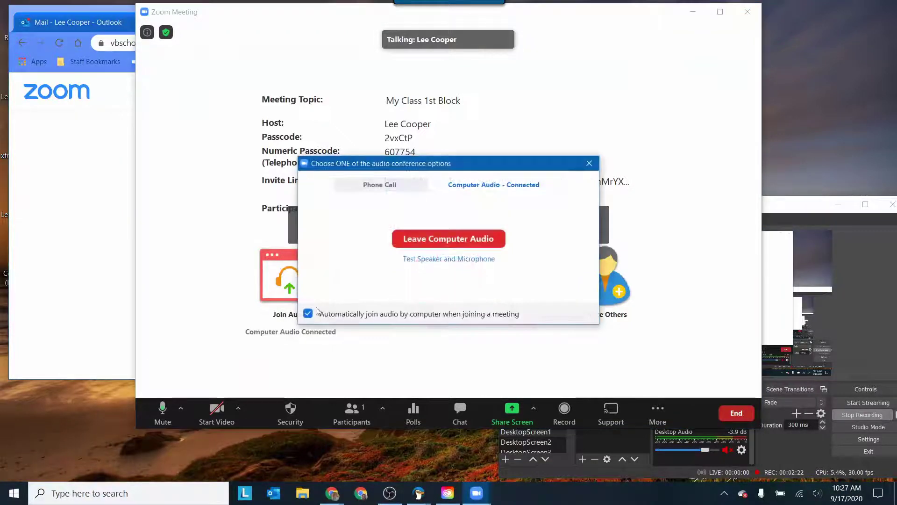
{"action": "left_click", "coordinate": [474, 242]}
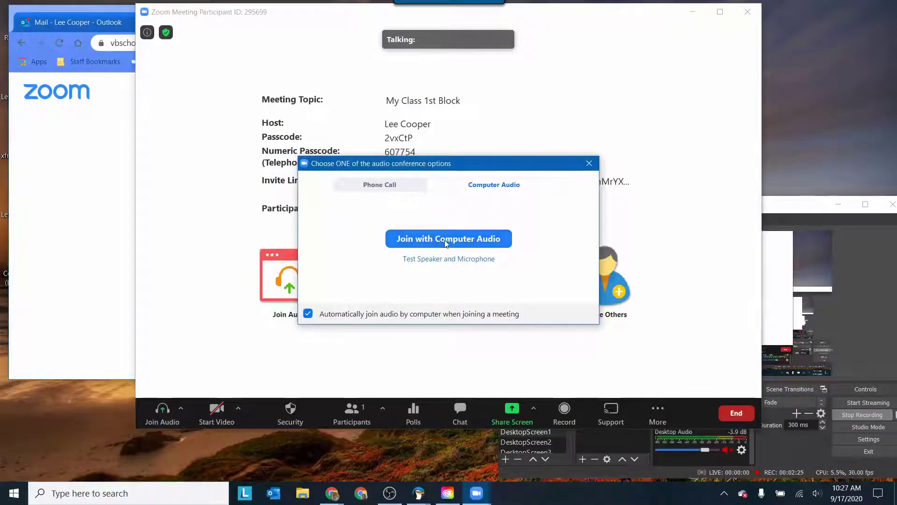
{"action": "left_click", "coordinate": [443, 239]}
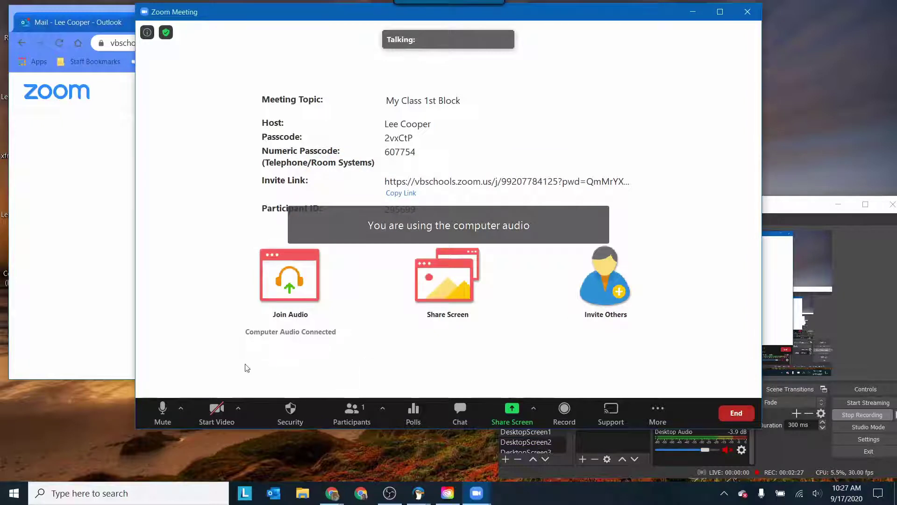
Start the meeting video and switch the camera to Integrated Camera.
{"action": "left_click", "coordinate": [234, 422]}
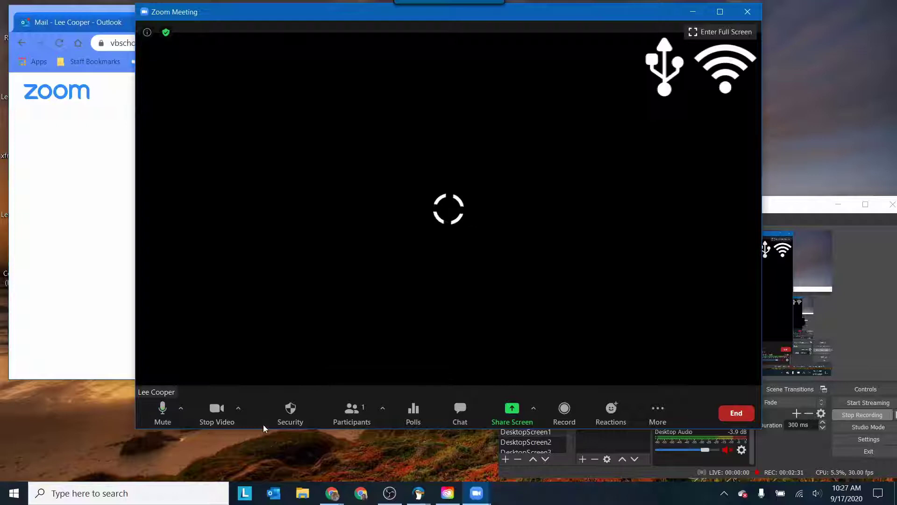
{"action": "left_click", "coordinate": [238, 408]}
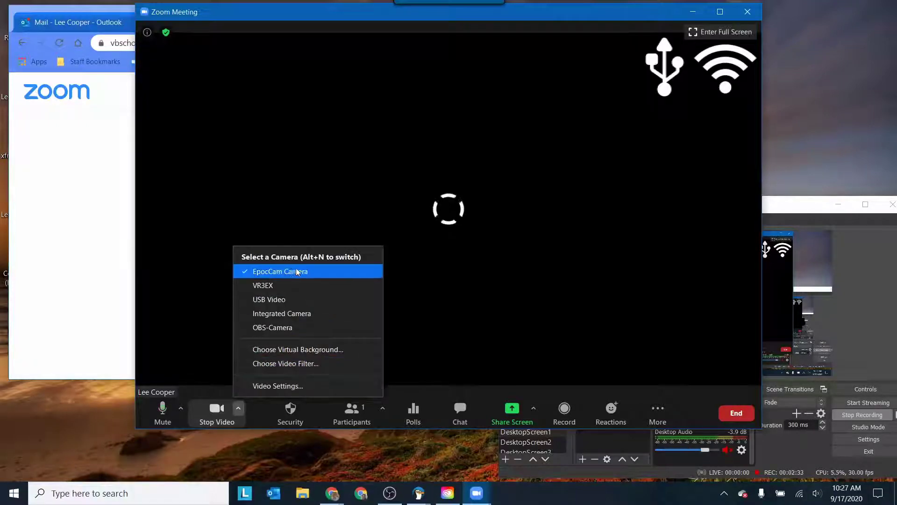
{"action": "left_click", "coordinate": [300, 314]}
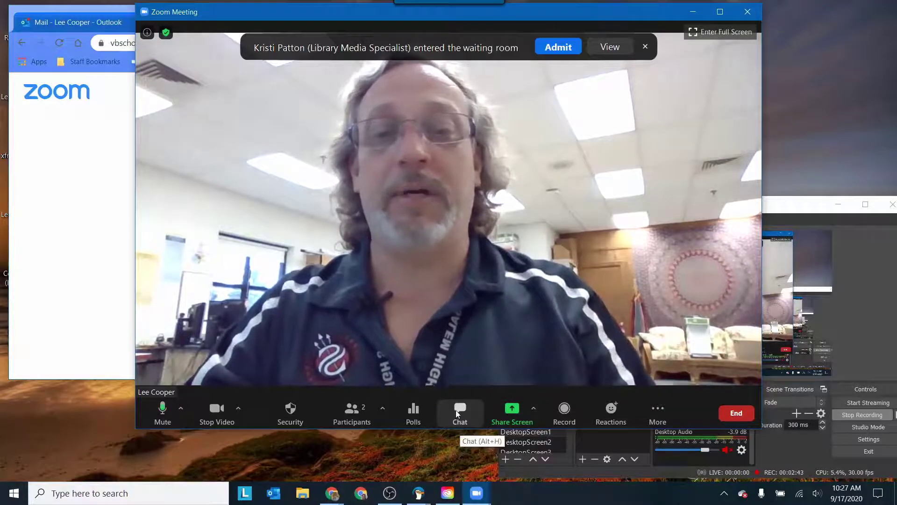
Show the participants list and send the chat message "Hi guys!" to everyone from the separate chat window.
{"action": "left_click", "coordinate": [352, 414]}
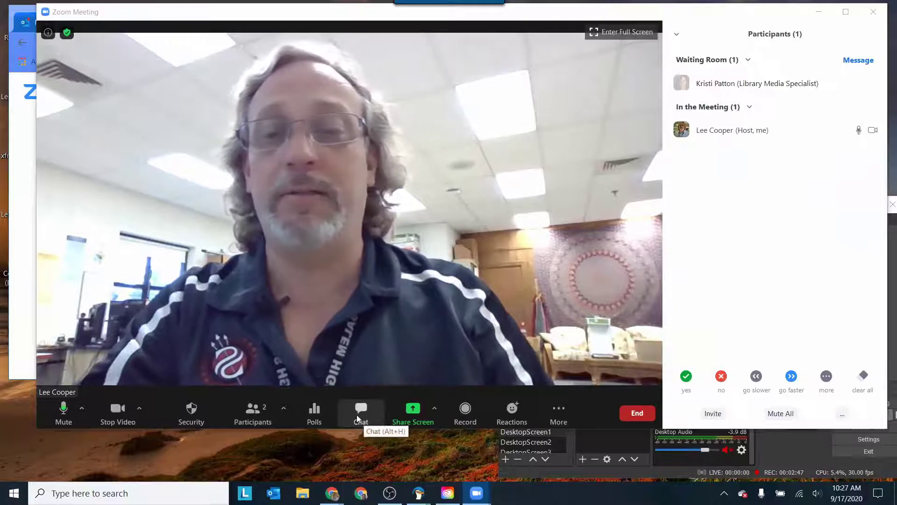
{"action": "left_click", "coordinate": [358, 411]}
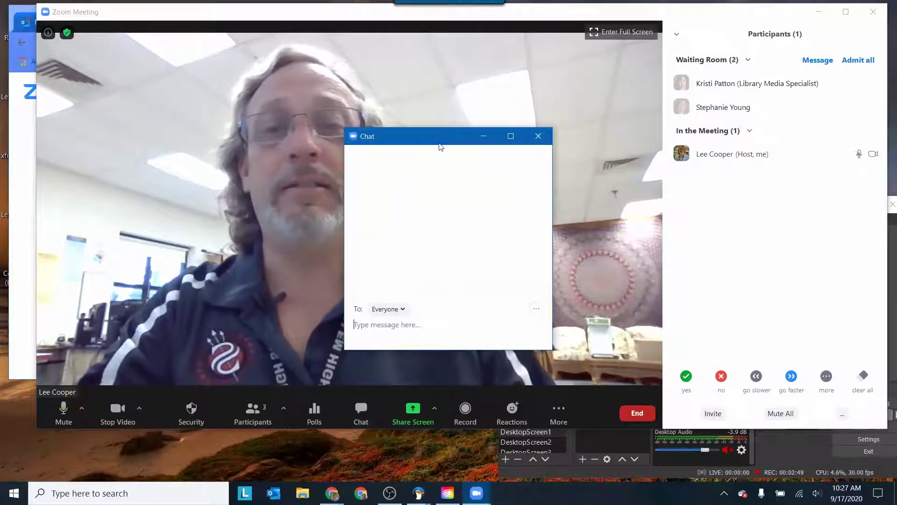
{"action": "left_click_drag", "start_coordinate": [444, 143], "coordinate": [535, 156]}
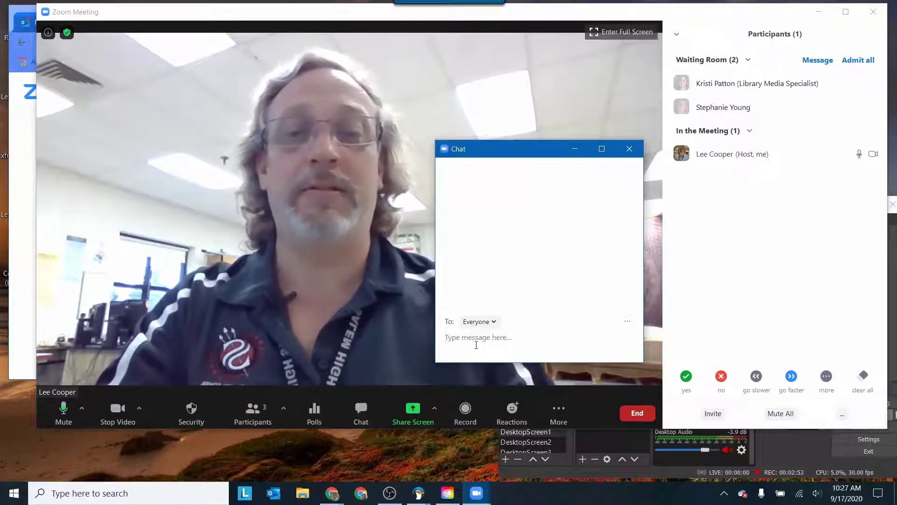
{"action": "type", "text": "Hi "}
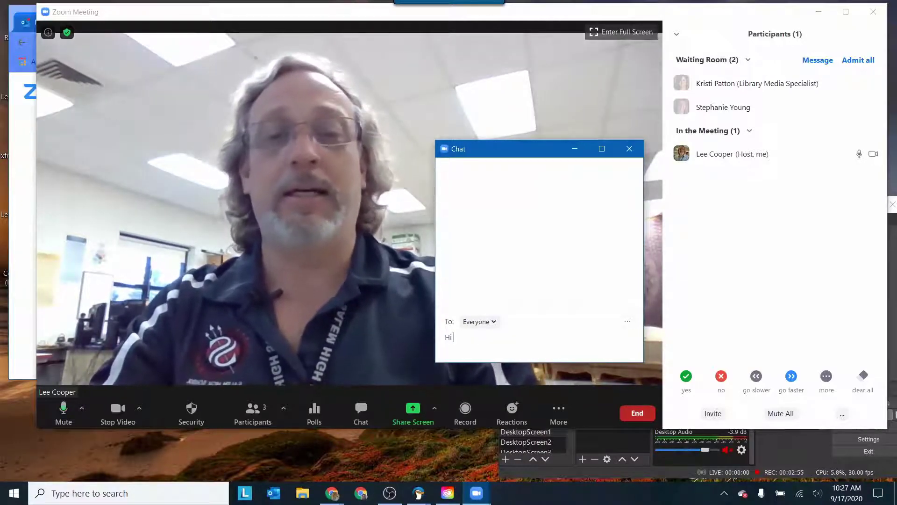
{"action": "type", "text": "guys!"}
{"action": "key", "text": "Return"}
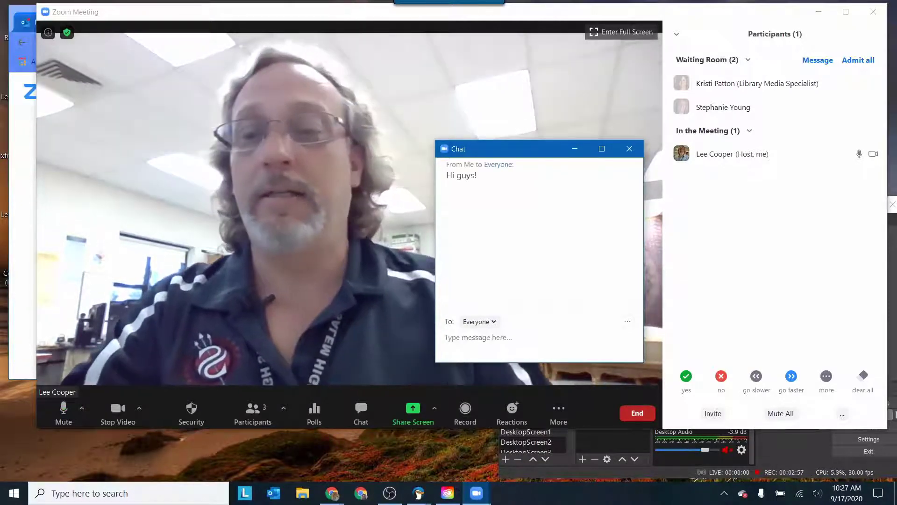
Check the microphone and speaker choices, keeping Microphone Array (Realtek(R) Audio), and reposition the chat and meeting windows.
{"action": "left_click", "coordinate": [81, 408]}
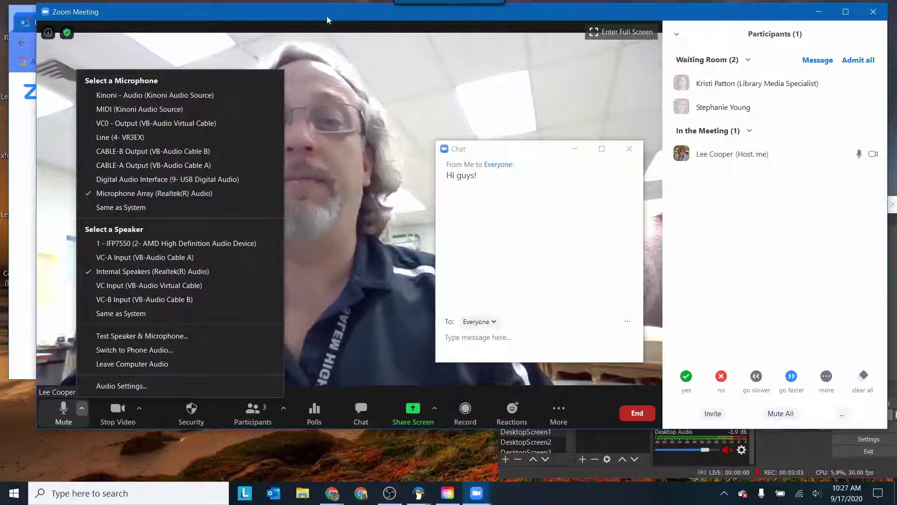
{"action": "left_click", "coordinate": [212, 193]}
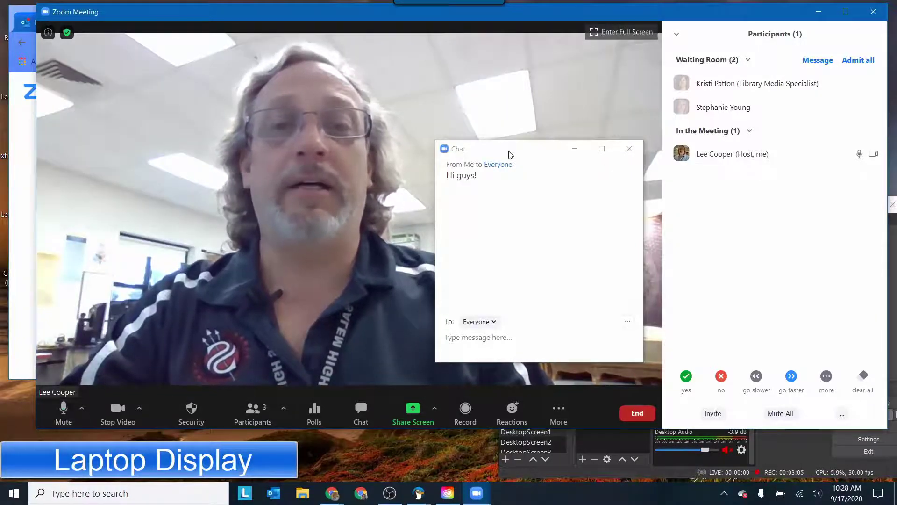
{"action": "left_click_drag", "start_coordinate": [509, 153], "coordinate": [477, 160]}
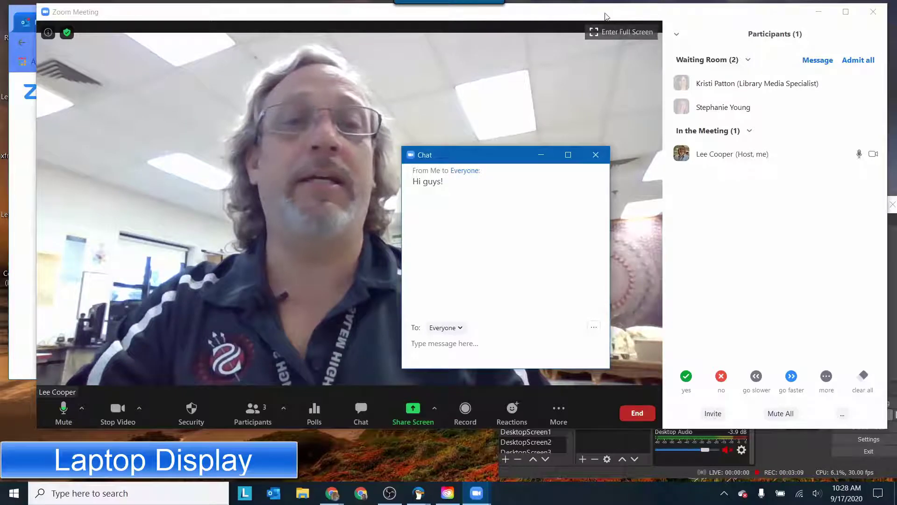
{"action": "left_click_drag", "start_coordinate": [602, 17], "coordinate": [591, 39]}
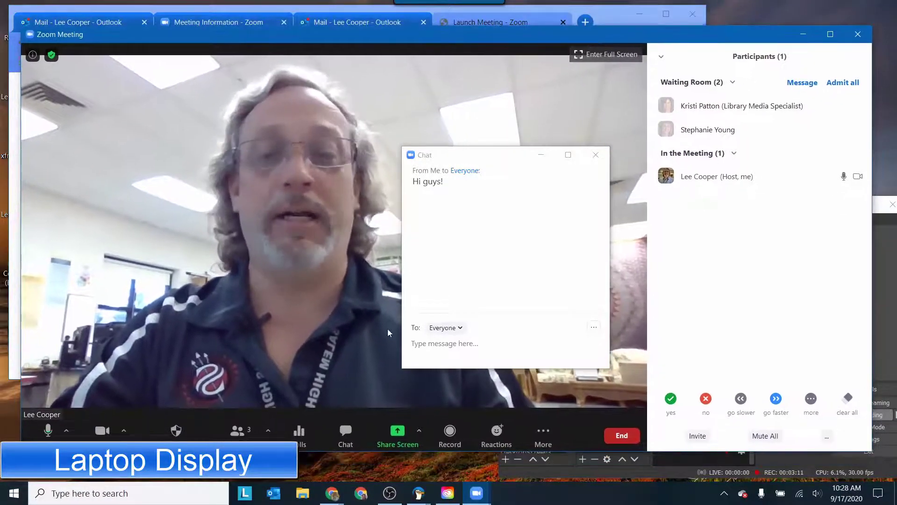
Check who can share in the advanced sharing options, share Screen 2 with the meeting, and close the options.
{"action": "left_click", "coordinate": [419, 432]}
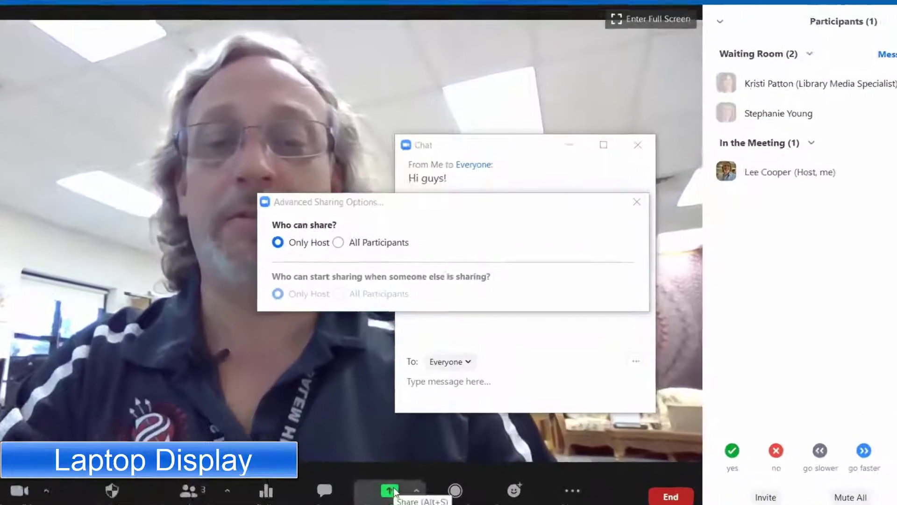
{"action": "left_click", "coordinate": [397, 434]}
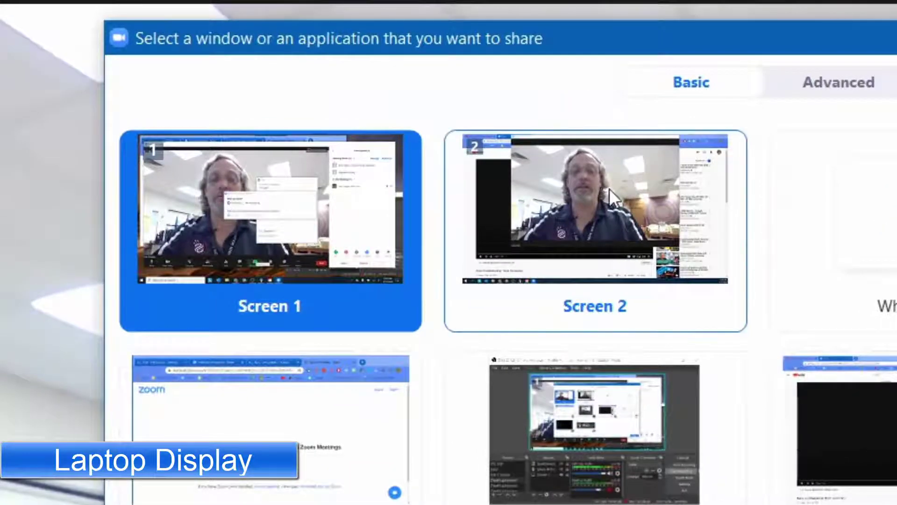
{"action": "left_click", "coordinate": [609, 189]}
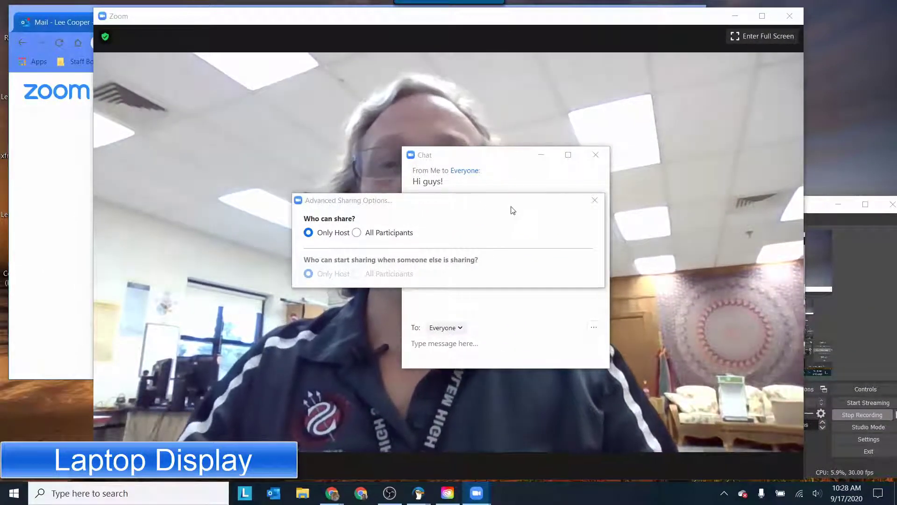
{"action": "left_click", "coordinate": [595, 200]}
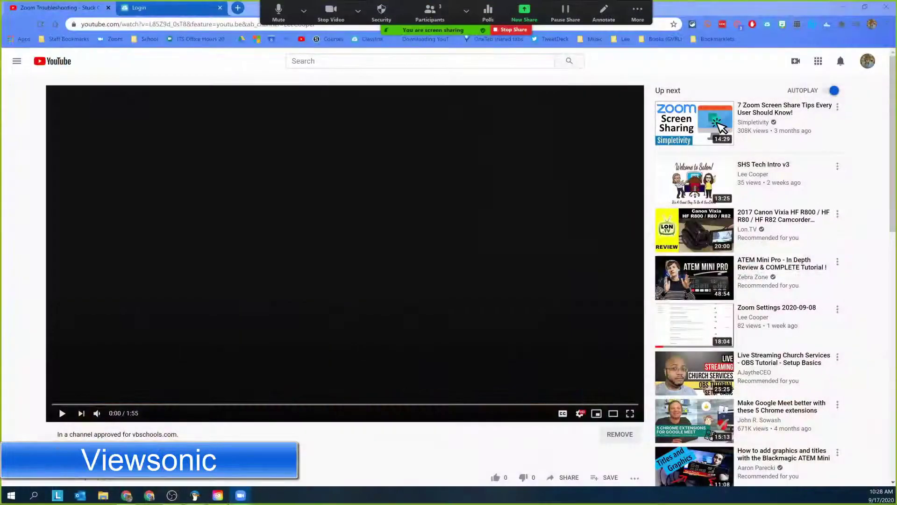
Show the participants list during the screen share, place it along the laptop display's left edge and stretch it to full height.
{"action": "key", "text": "alt+Tab"}
{"action": "left_click", "coordinate": [467, 12]}
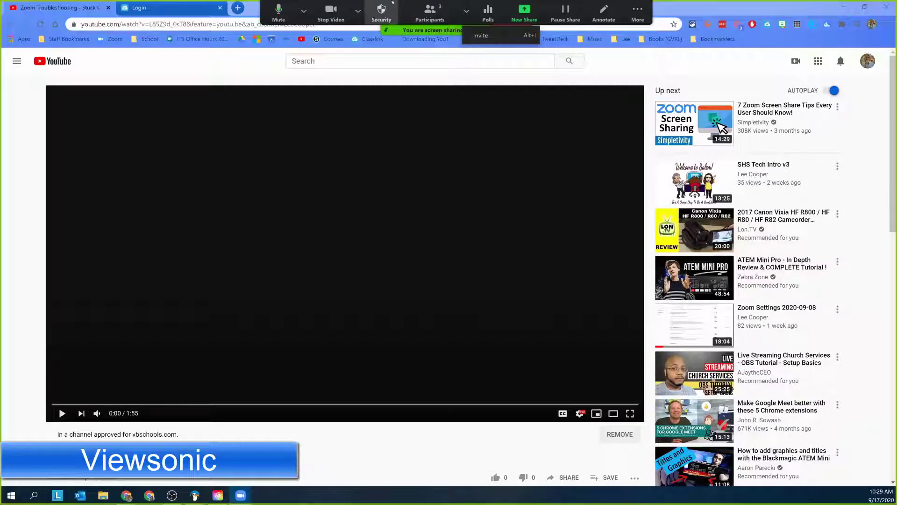
{"action": "left_click", "coordinate": [429, 12]}
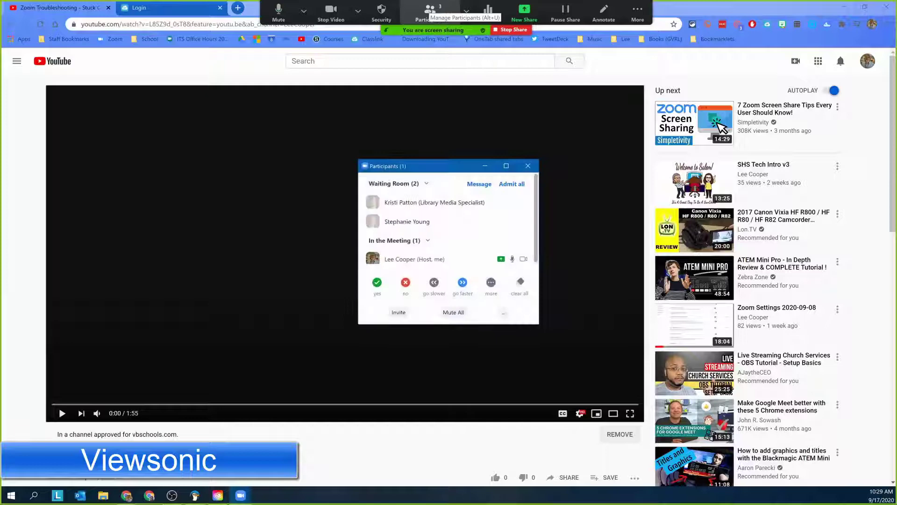
{"action": "left_click_drag", "start_coordinate": [430, 164], "coordinate": [895, 248]}
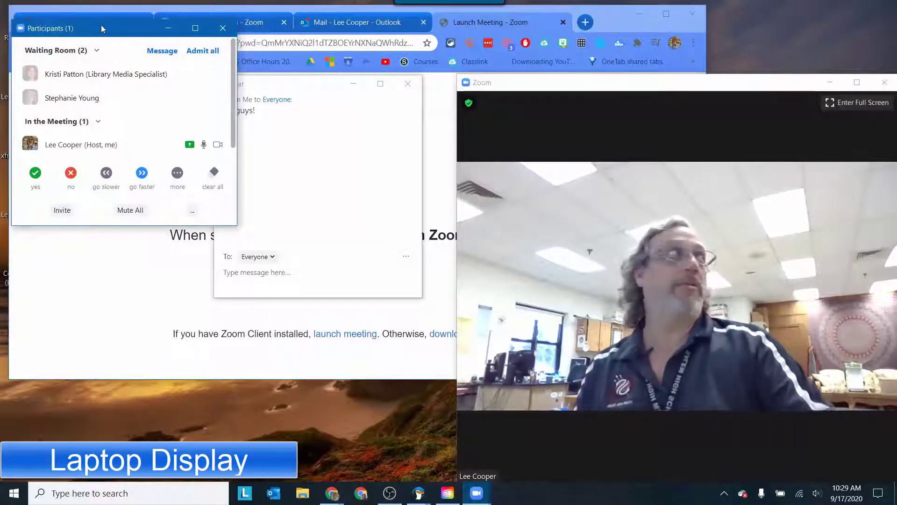
{"action": "left_click_drag", "start_coordinate": [121, 27], "coordinate": [120, 65]}
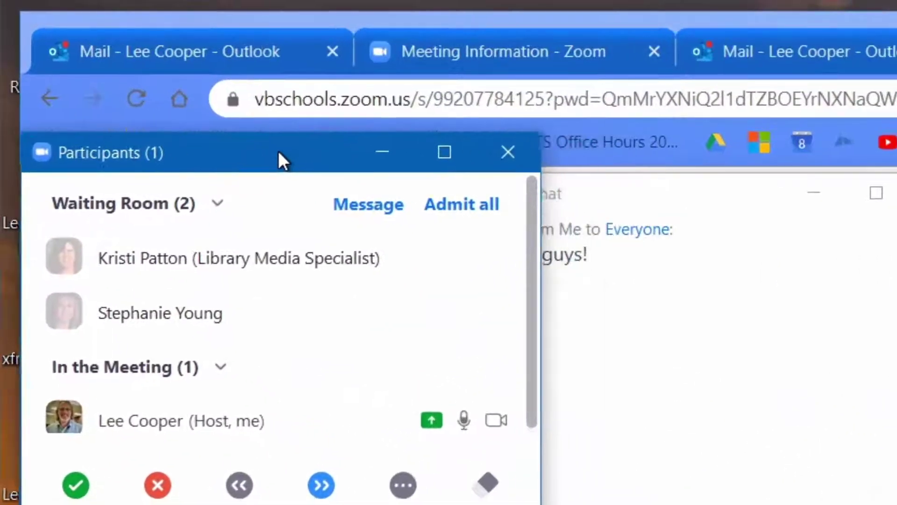
{"action": "left_click_drag", "start_coordinate": [279, 153], "coordinate": [259, 156]}
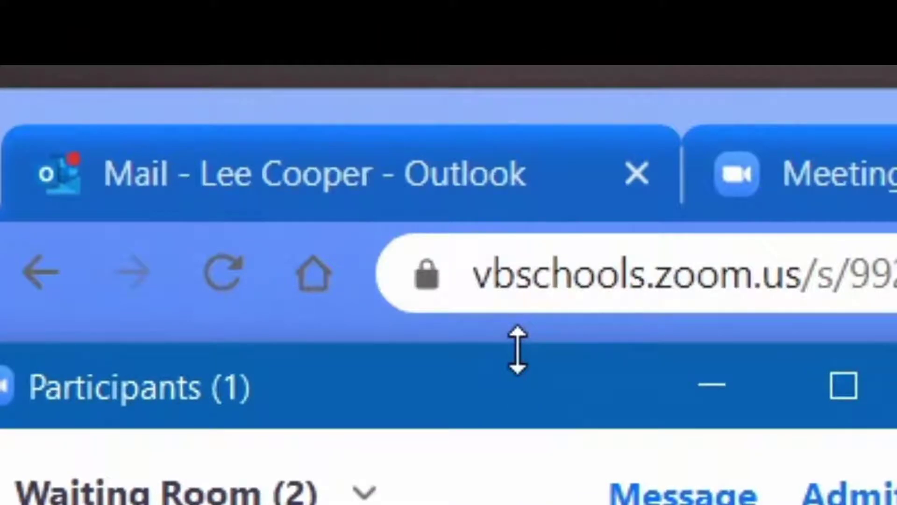
{"action": "left_click_drag", "start_coordinate": [518, 350], "coordinate": [568, 89]}
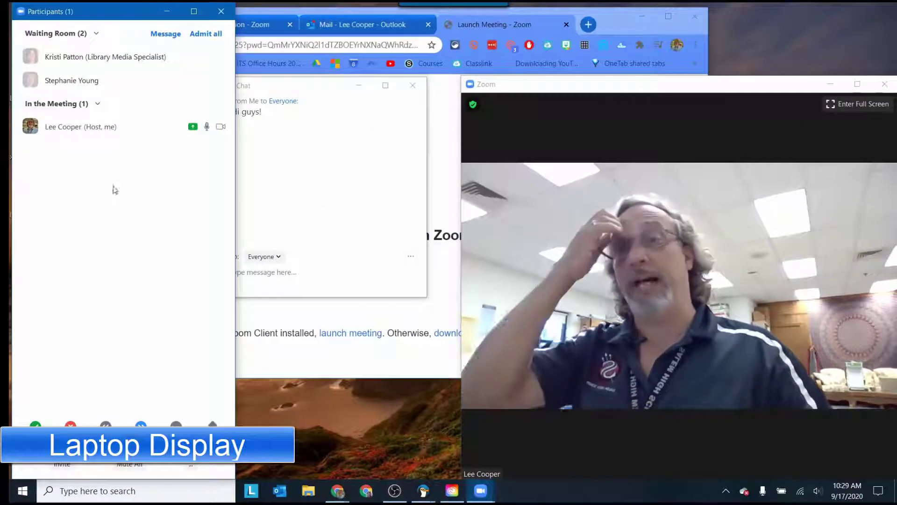
Admit both waiting participants individually from the waiting room into the meeting.
{"action": "mouse_move", "coordinate": [105, 121]}
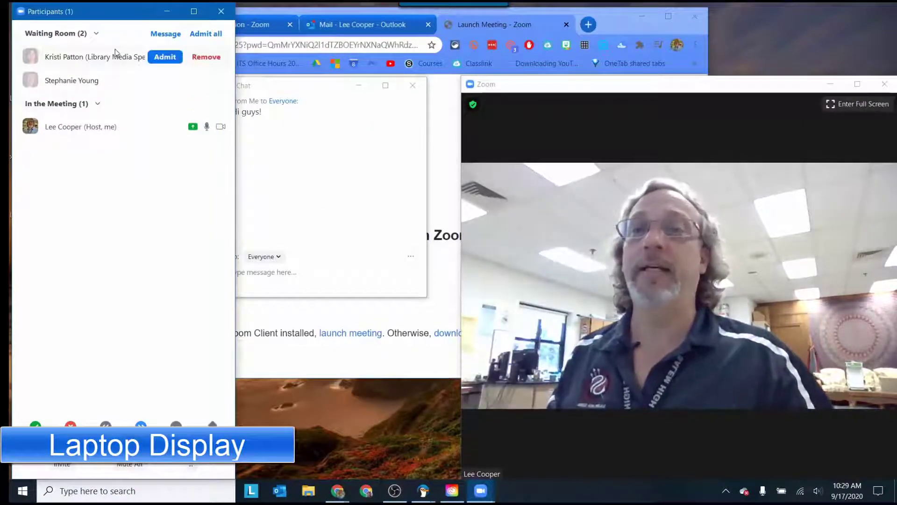
{"action": "mouse_move", "coordinate": [192, 68]}
{"action": "left_click", "coordinate": [166, 58]}
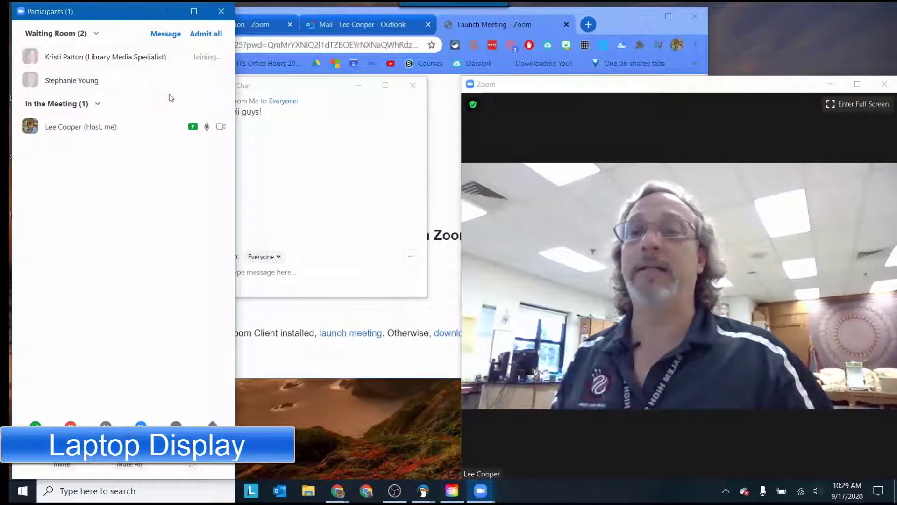
{"action": "left_click", "coordinate": [165, 80]}
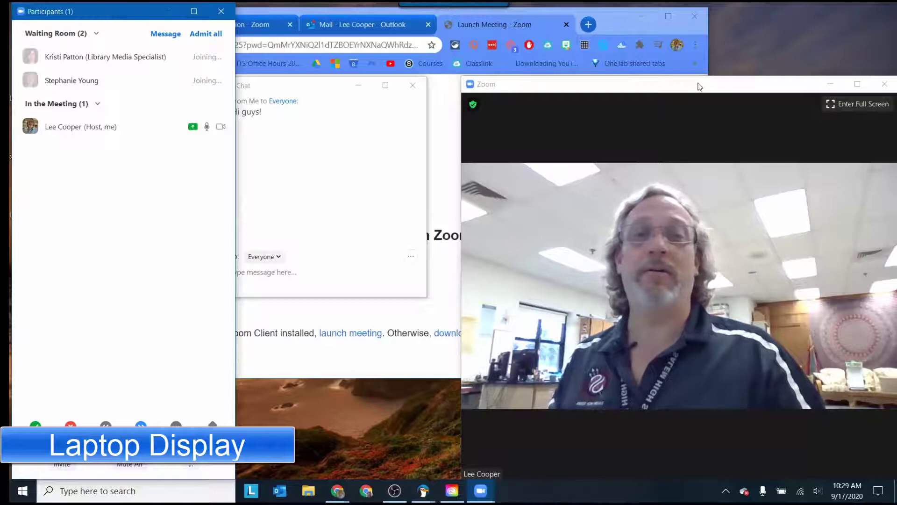
Place the chat window beside the participants list at full height, and fit the video window into the remaining laptop display space.
{"action": "left_click_drag", "start_coordinate": [300, 91], "coordinate": [315, 19]}
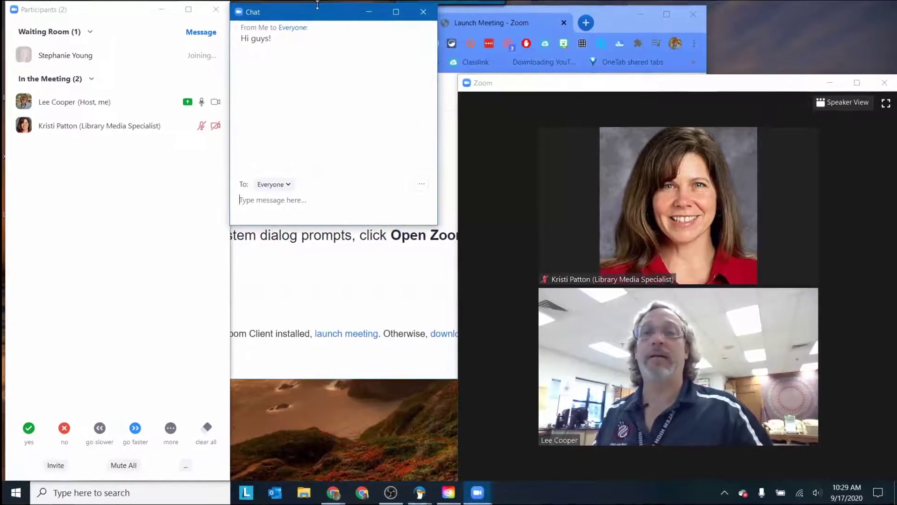
{"action": "double_click", "coordinate": [320, 8]}
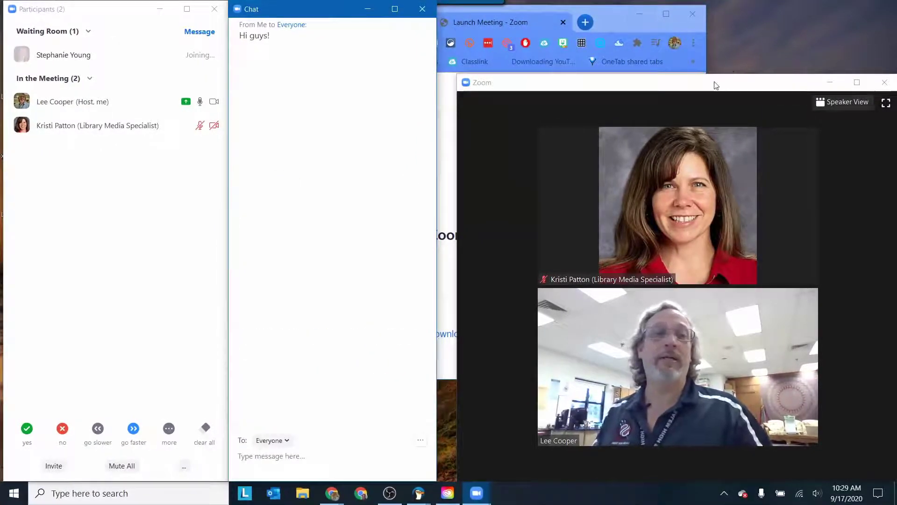
{"action": "left_click_drag", "start_coordinate": [714, 82], "coordinate": [695, 9]}
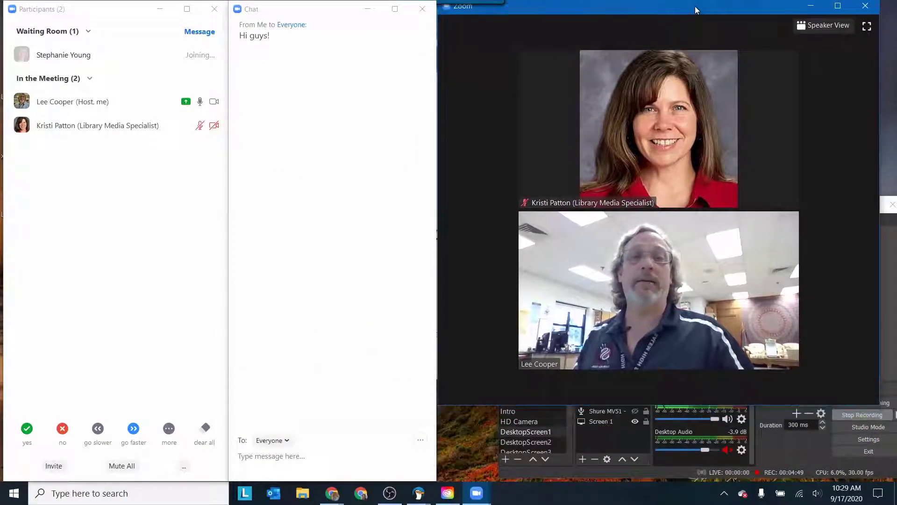
{"action": "left_click_drag", "start_coordinate": [877, 418], "coordinate": [895, 480]}
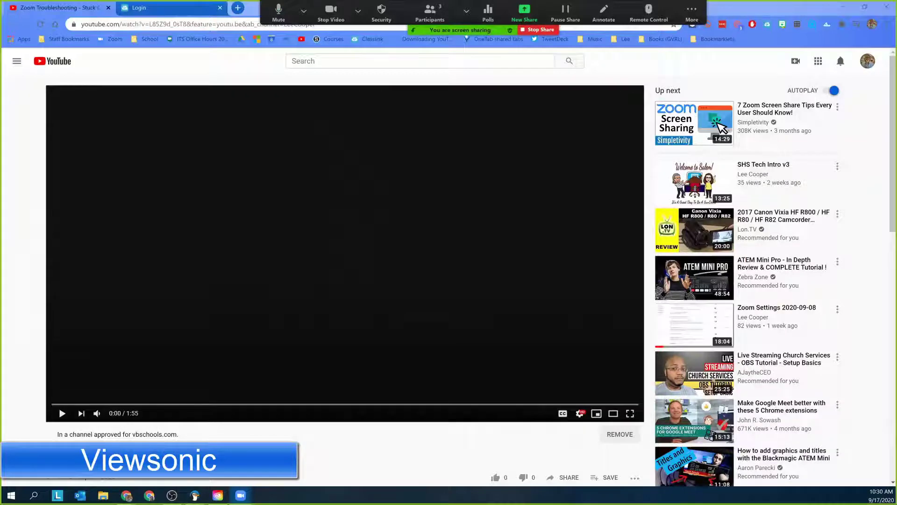
Show the ClassLink login page on the shared screen, try shrinking and re-maximizing the browser window, and return to the YouTube page.
{"action": "key", "text": "ctrl+Tab"}
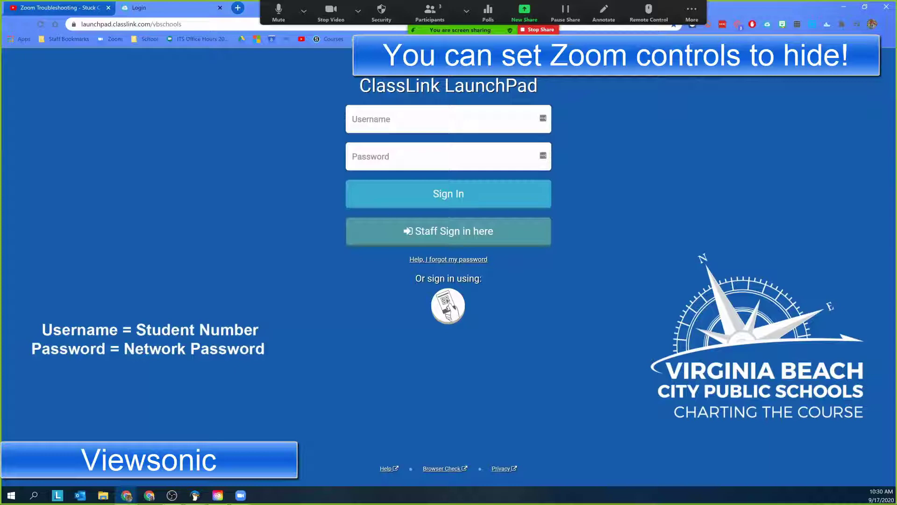
{"action": "left_click_drag", "start_coordinate": [730, 7], "coordinate": [341, 33]}
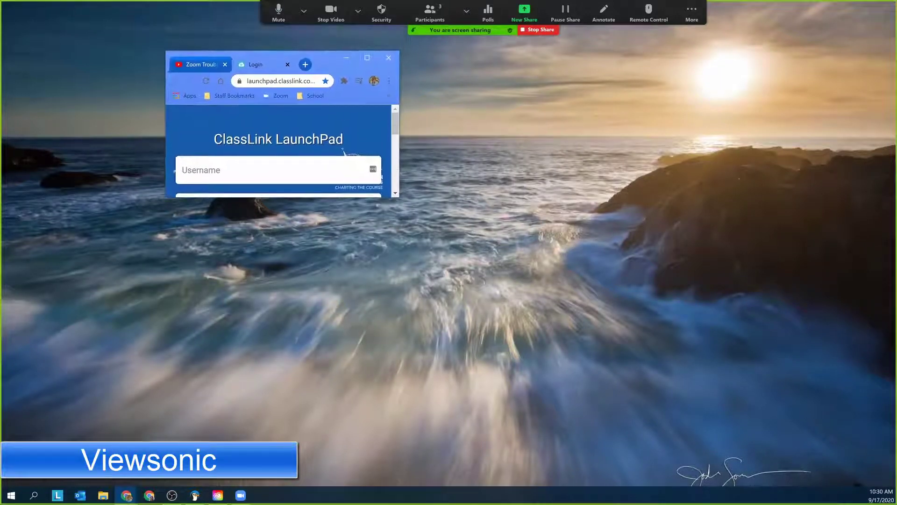
{"action": "key", "text": "super+Up"}
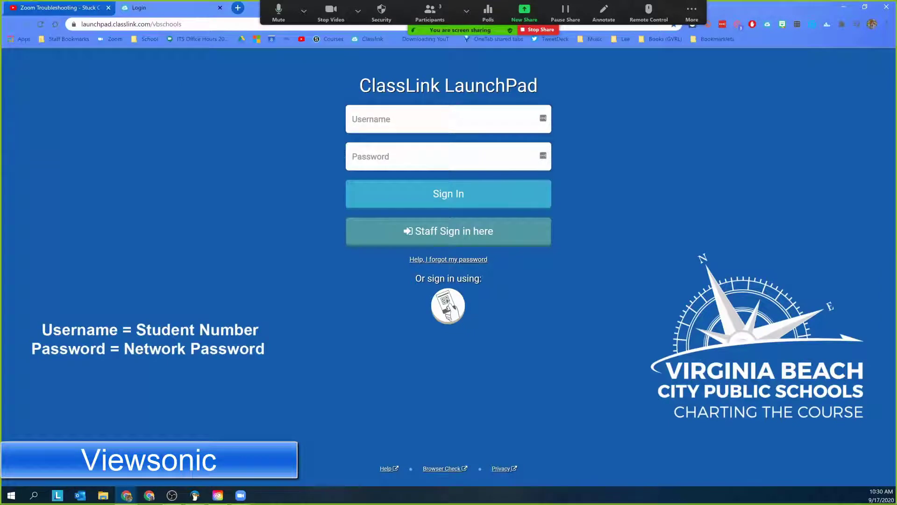
{"action": "key", "text": "ctrl+shift+Tab"}
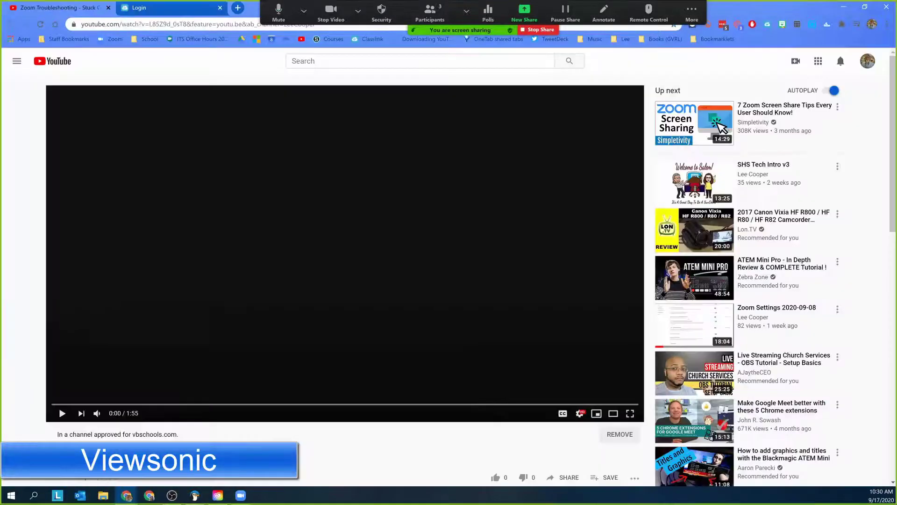